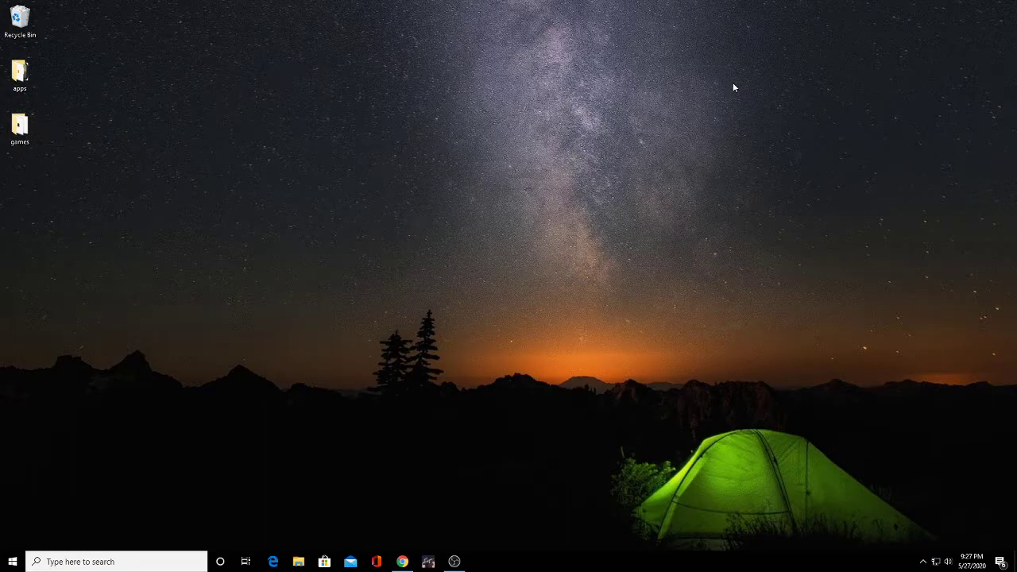
# - Bring up the desktop context menu to reach AMD Radeon Software
pyautogui.rightClick(729, 45)
# - Launch AMD Radeon Software, confirm FreeSync shows Disabled for the XF250Q, then minimize it
pyautogui.click(751, 57)
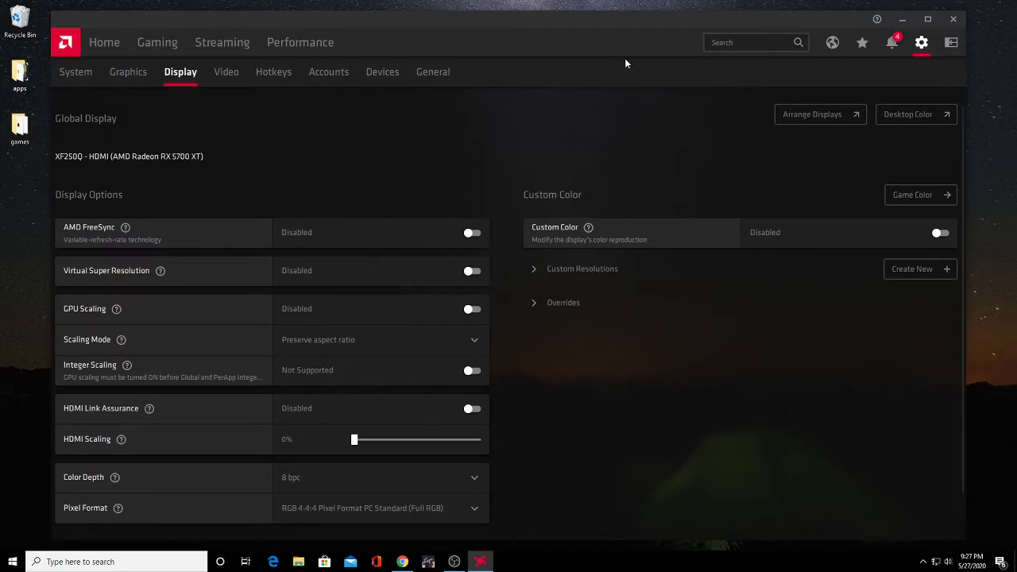
pyautogui.click(904, 19)
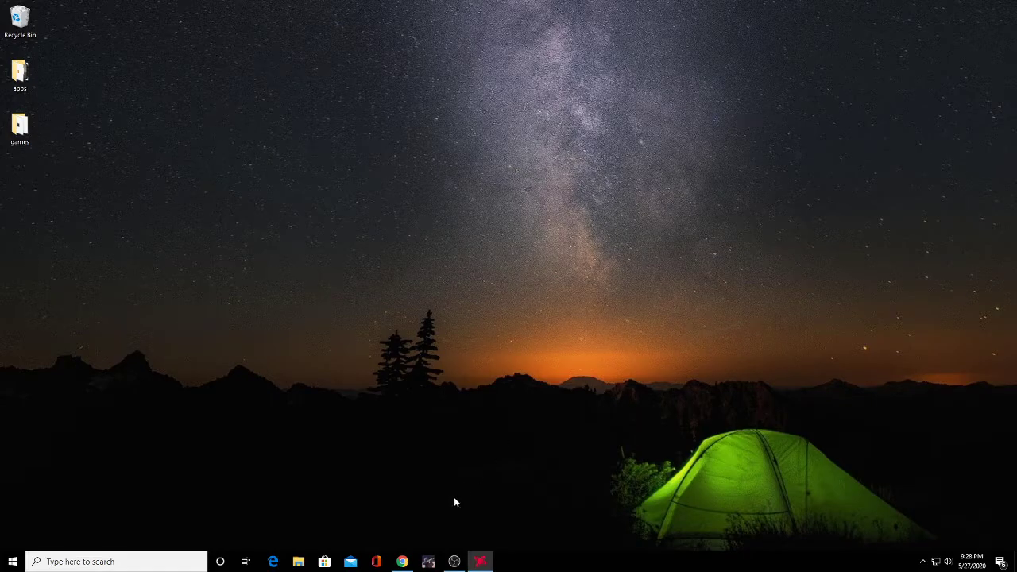
# - Restore the CRU forum page in Chrome and download cru-1.4.2.zip
pyautogui.click(403, 562)
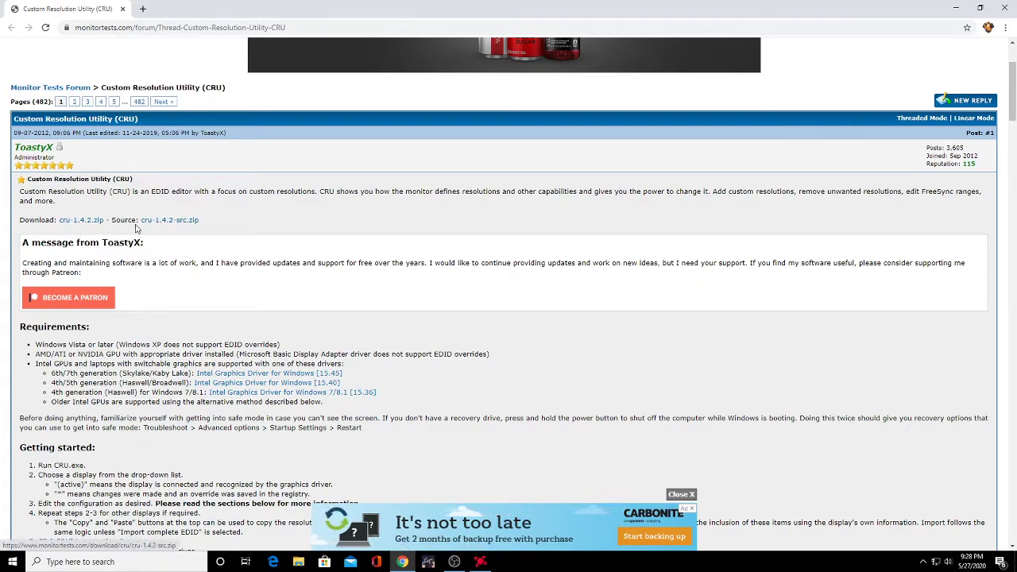
pyautogui.click(77, 223)
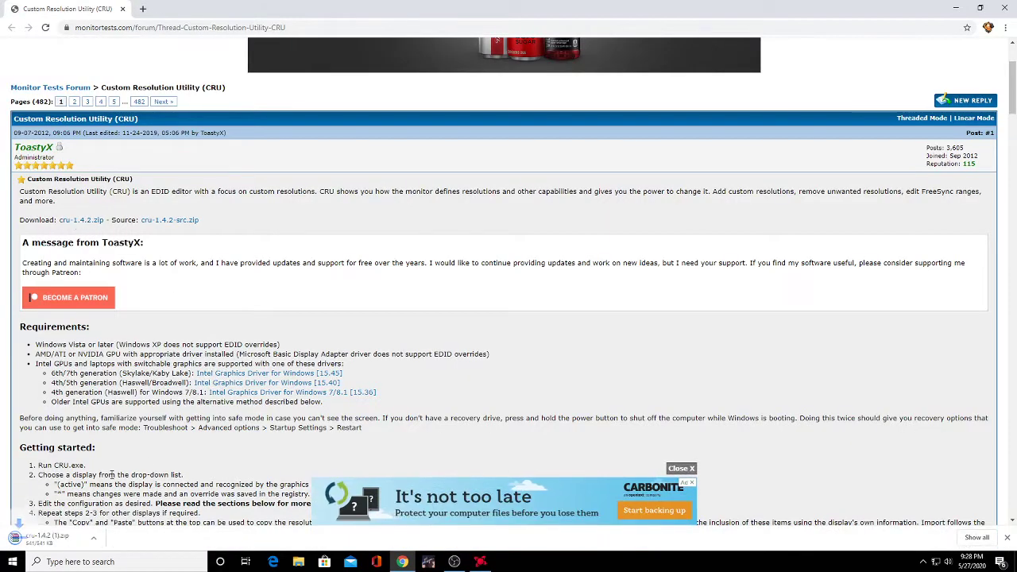
# - Open the downloaded cru-1.4.2.zip archive in WinRAR and minimize Chrome
pyautogui.click(60, 538)
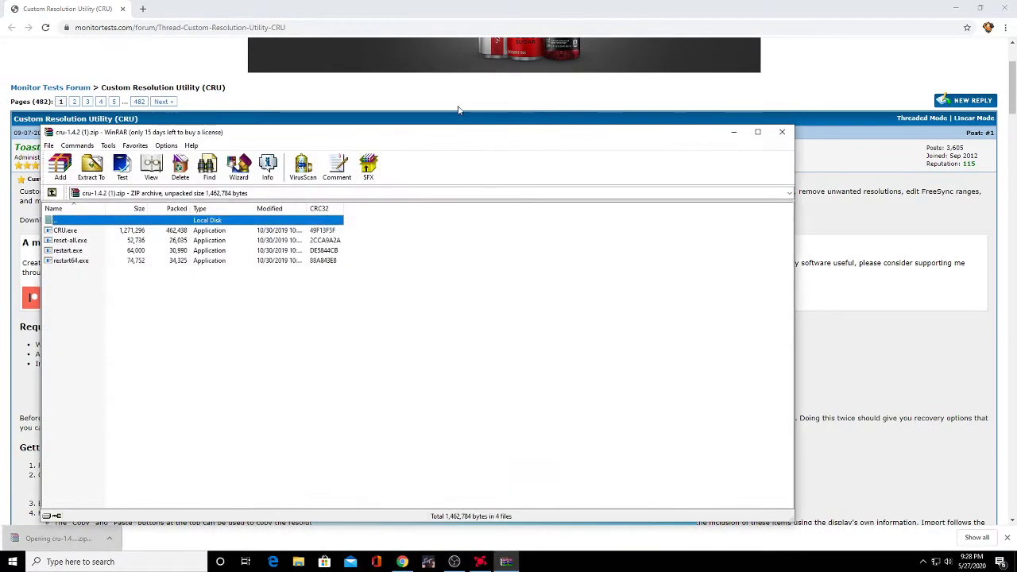
pyautogui.moveTo(247, 135); pyautogui.dragTo(310, 134)
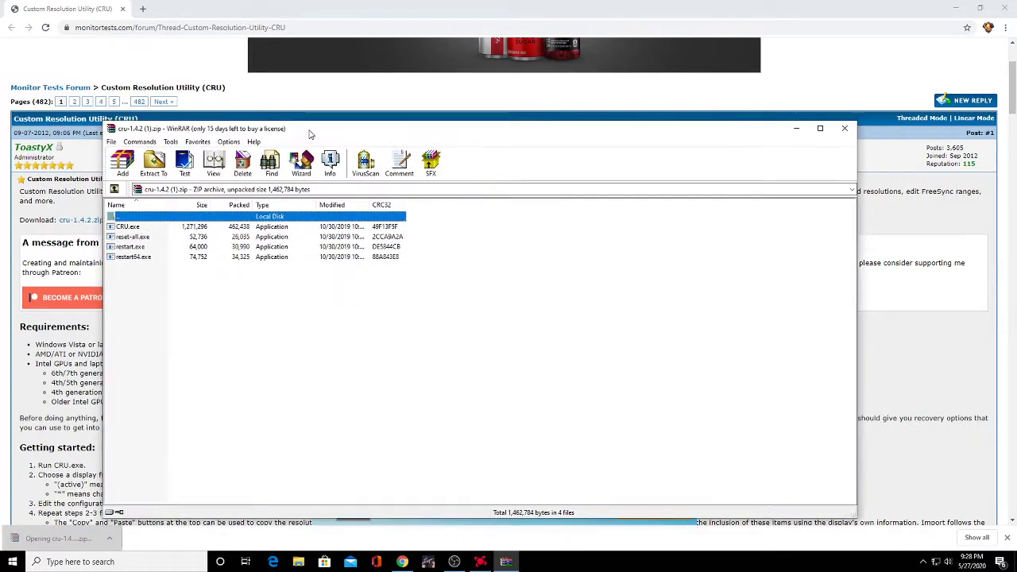
pyautogui.click(957, 8)
# - Look over the existing cru folder's files inside apps, then close that window
pyautogui.doubleClick(24, 79)
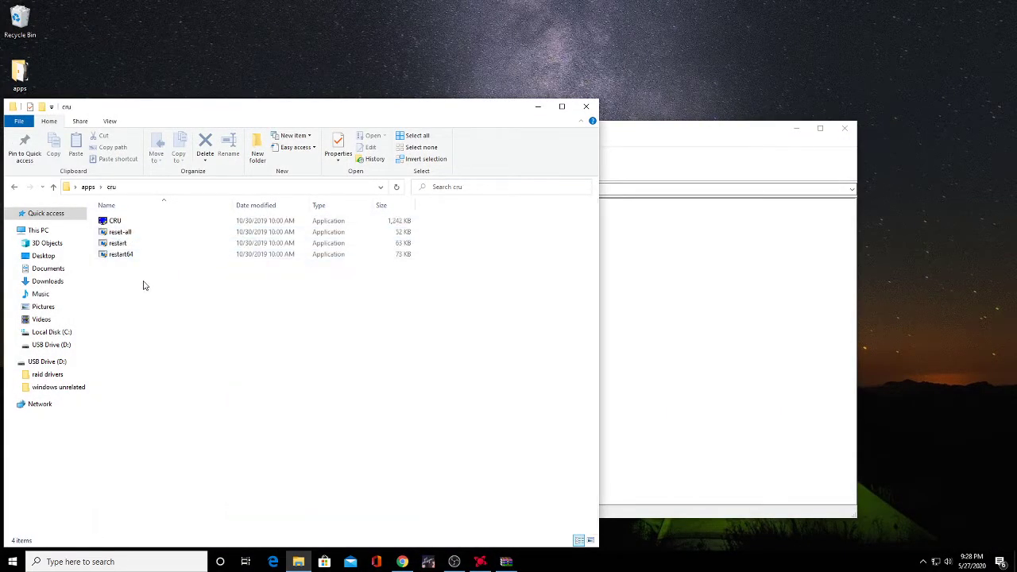
pyautogui.hotkey('ctrl', 'a')
pyautogui.rightClick(136, 243)
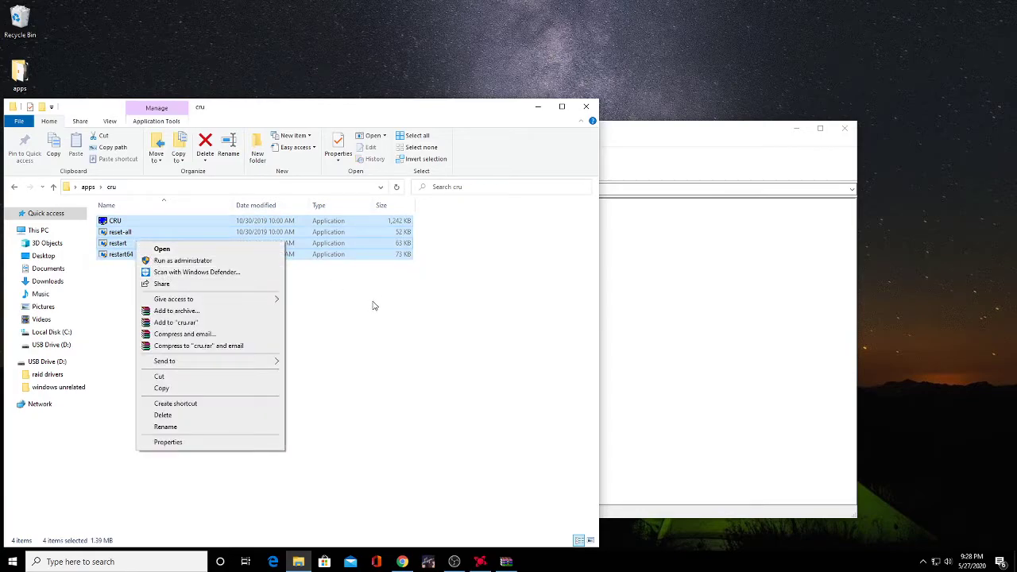
pyautogui.click(374, 305)
pyautogui.click(374, 305)
pyautogui.click(585, 106)
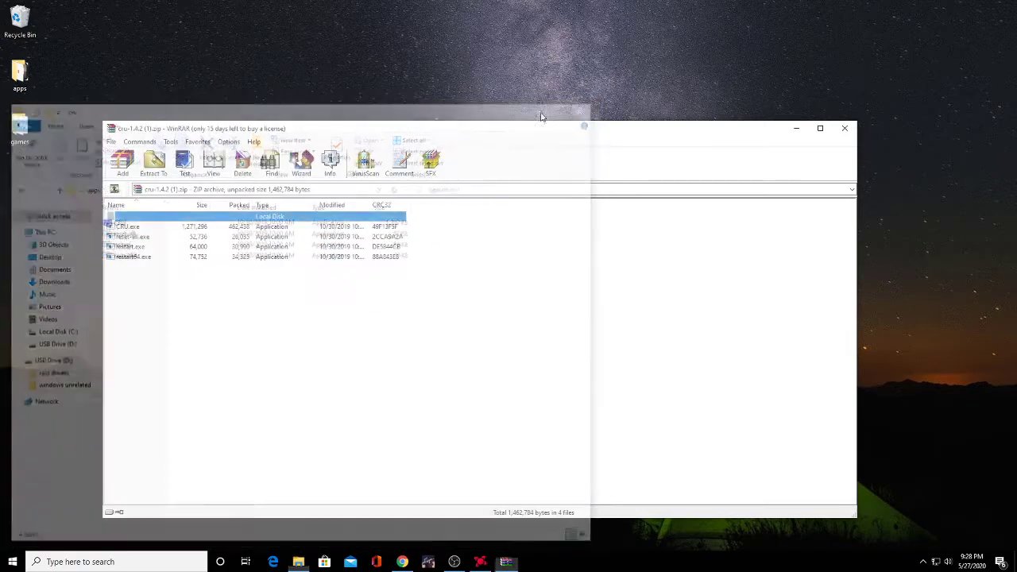
# - Create a new folder named cru2 inside apps
pyautogui.doubleClick(20, 75)
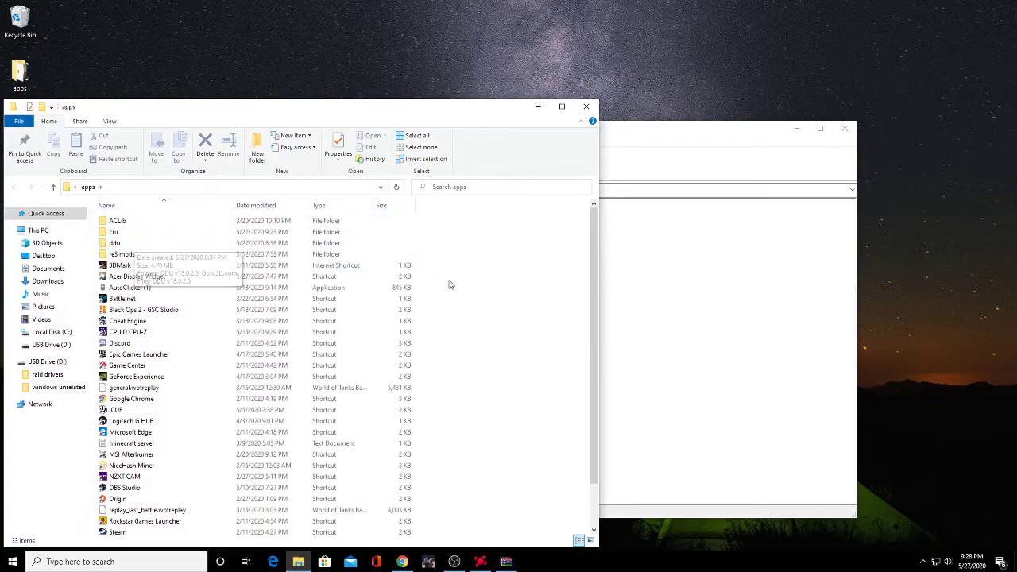
pyautogui.rightClick(537, 230)
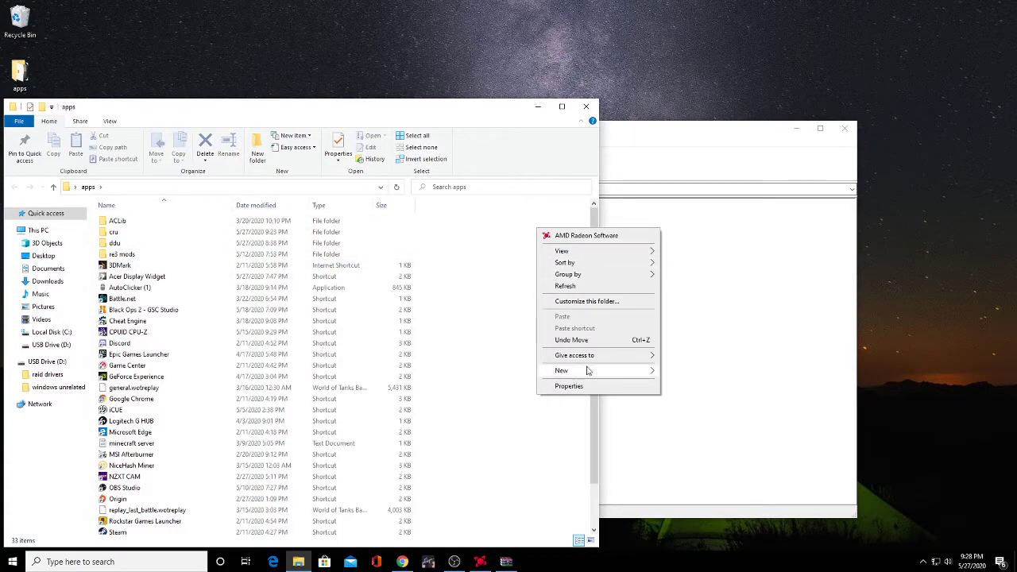
pyautogui.moveTo(594, 372)
pyautogui.click(681, 373)
pyautogui.write('c')
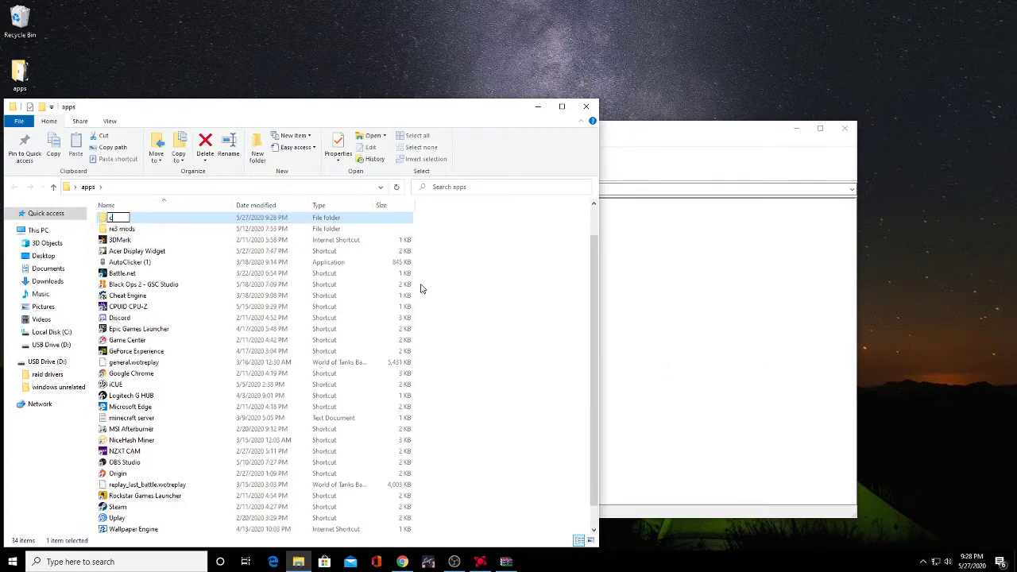
pyautogui.write('ru2')
pyautogui.press('Return')
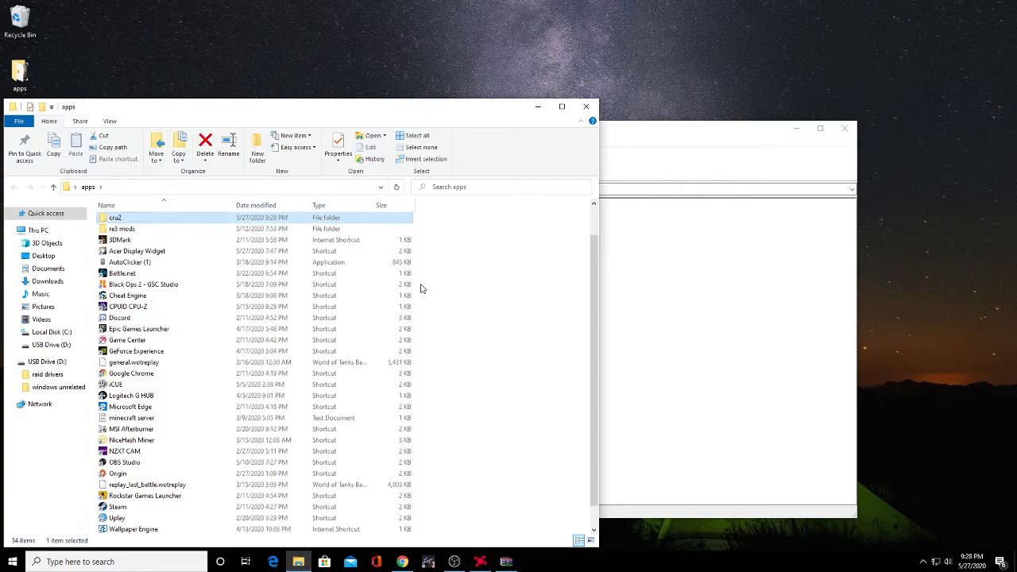
# - Extract all four CRU files from the archive into the cru2 folder
pyautogui.doubleClick(318, 218)
pyautogui.moveTo(240, 373); pyautogui.dragTo(221, 226)
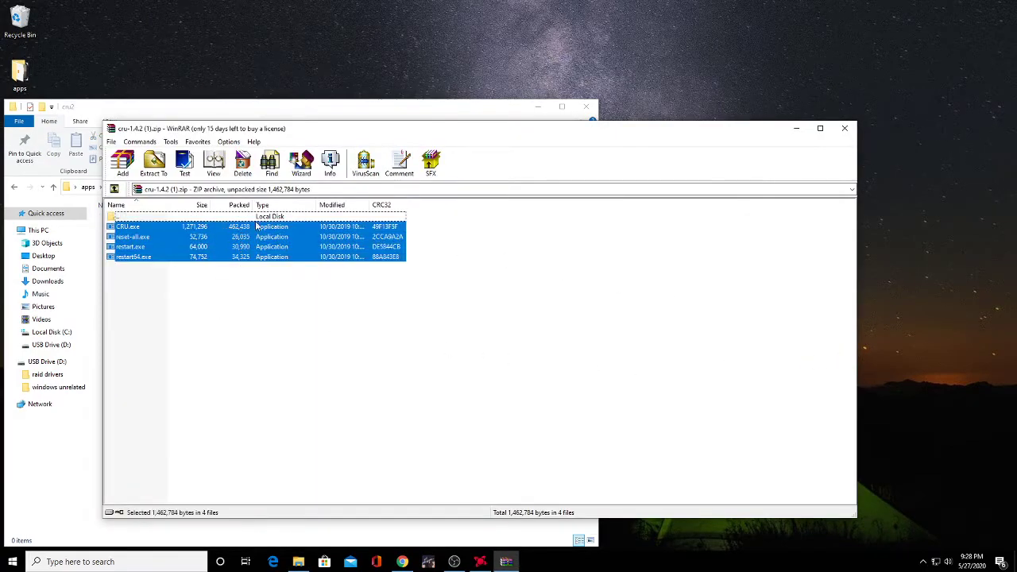
pyautogui.moveTo(445, 115); pyautogui.dragTo(735, 119)
pyautogui.moveTo(606, 214); pyautogui.dragTo(265, 291)
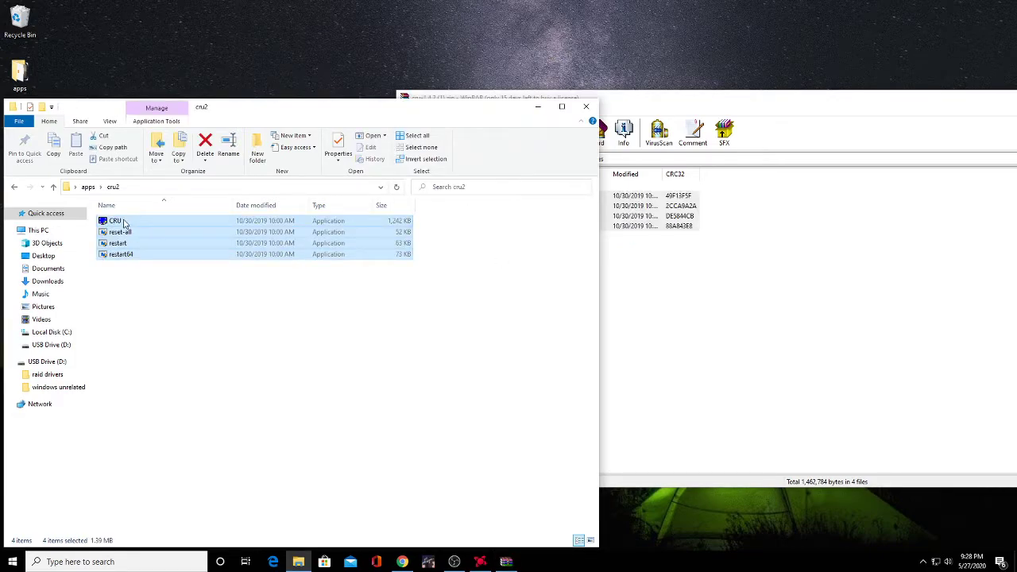
pyautogui.click(157, 307)
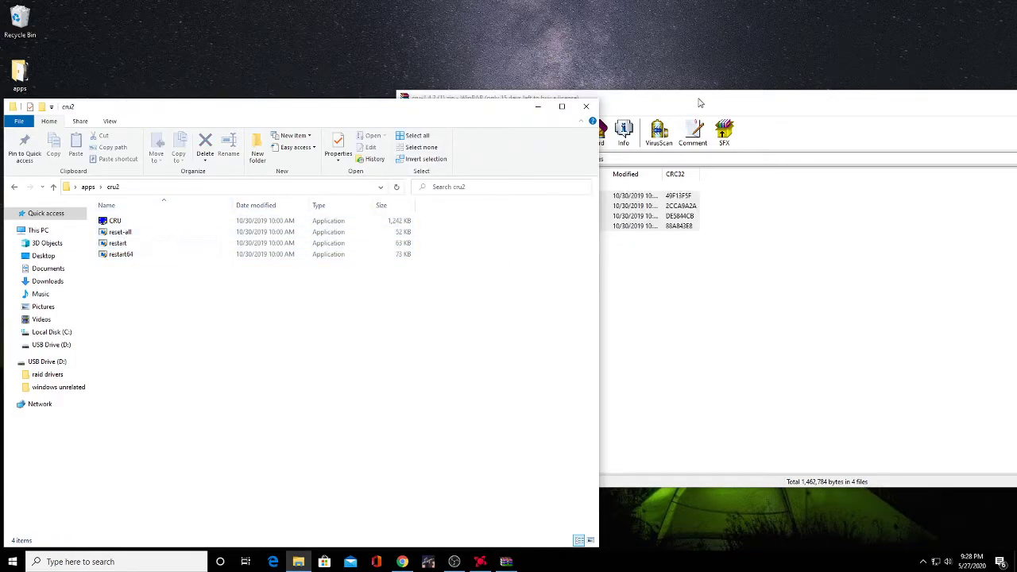
# - Close the CRU archive in WinRAR and select the CRU program file
pyautogui.click(674, 115)
pyautogui.moveTo(675, 115); pyautogui.dragTo(422, 124)
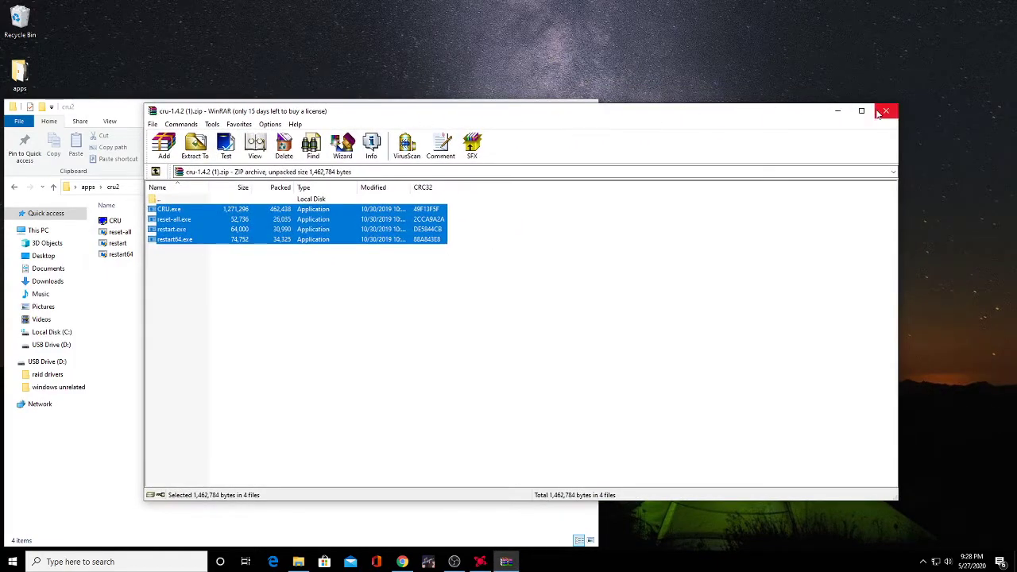
pyautogui.click(886, 109)
pyautogui.click(119, 223)
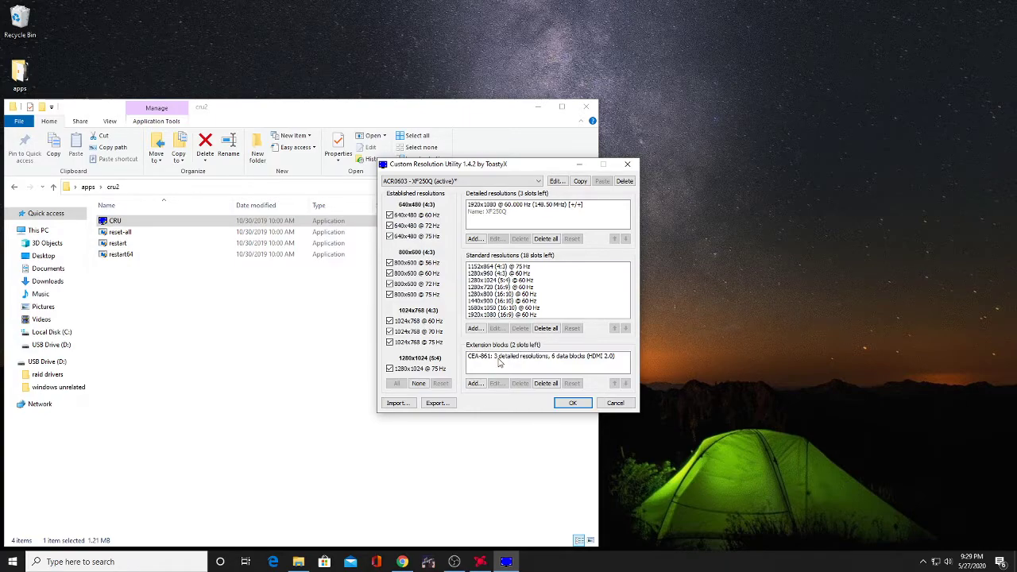
# - Open the XF250Q's CEA-861 extension block for editing in CRU
pyautogui.doubleClick(499, 359)
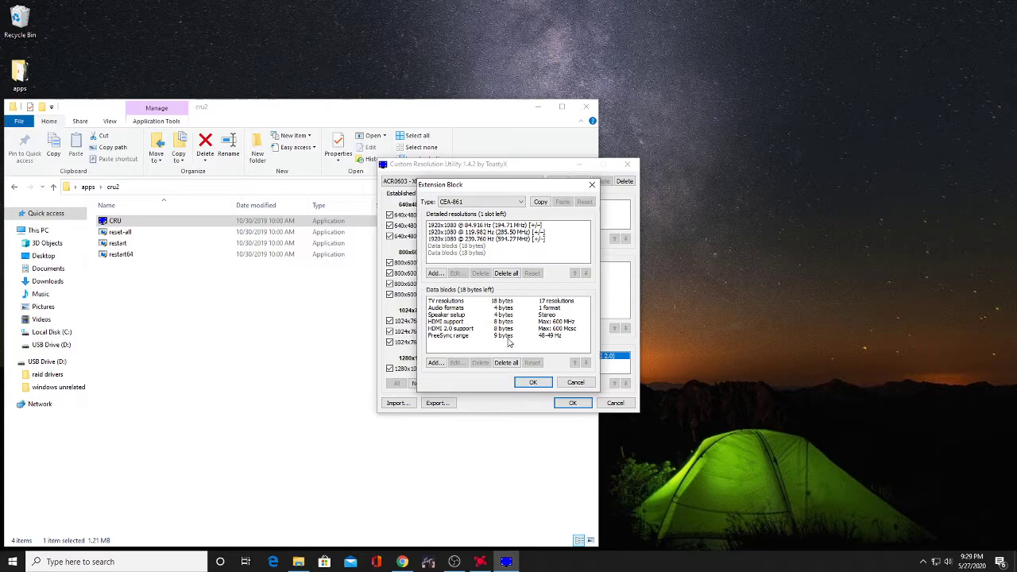
# - Edit the FreeSync range to a 48 Hz minimum and 49 Hz maximum, confirming both dialogs
pyautogui.doubleClick(509, 337)
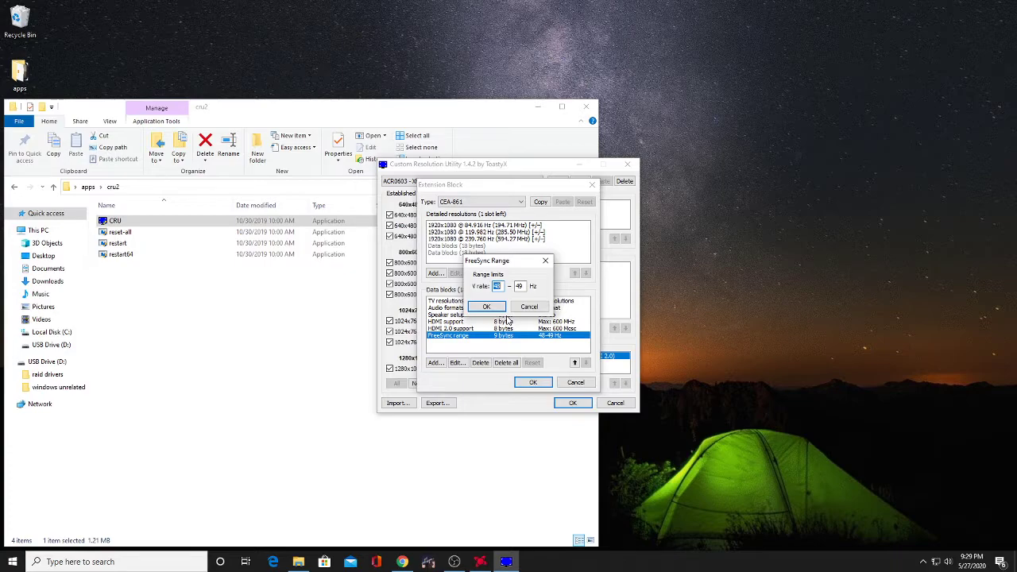
pyautogui.click(520, 286)
pyautogui.doubleClick(521, 286)
pyautogui.click(522, 286)
pyautogui.doubleClick(499, 284)
pyautogui.write('48')
pyautogui.doubleClick(519, 286)
pyautogui.write('49')
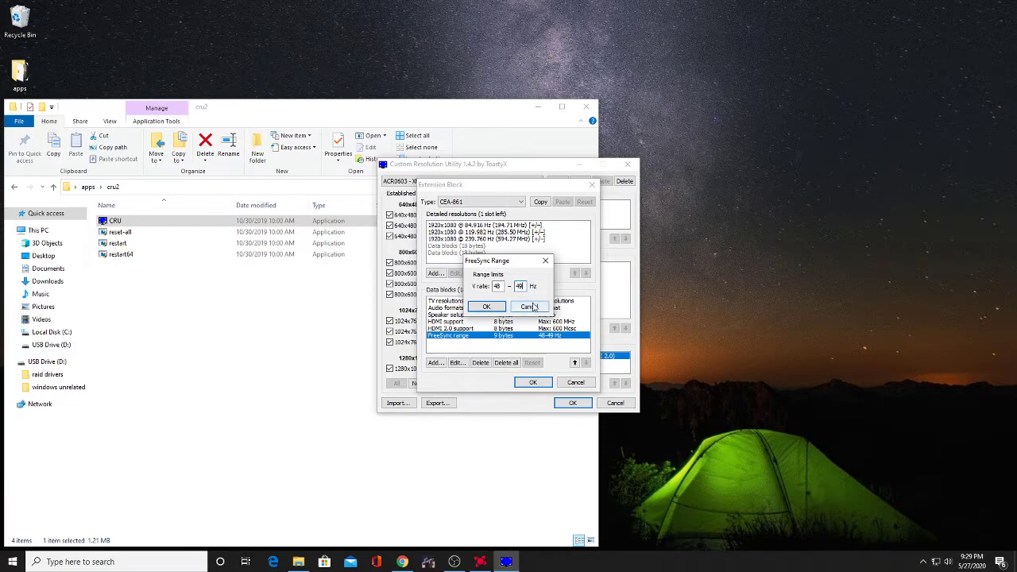
pyautogui.click(531, 308)
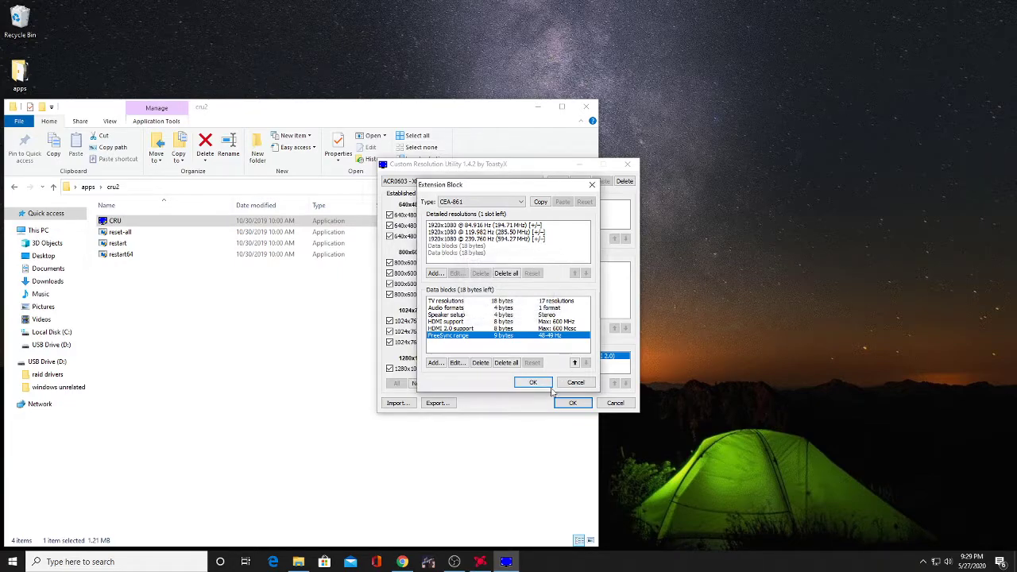
pyautogui.click(573, 384)
# - Save the FreeSync change with OK and close CRU
pyautogui.click(612, 404)
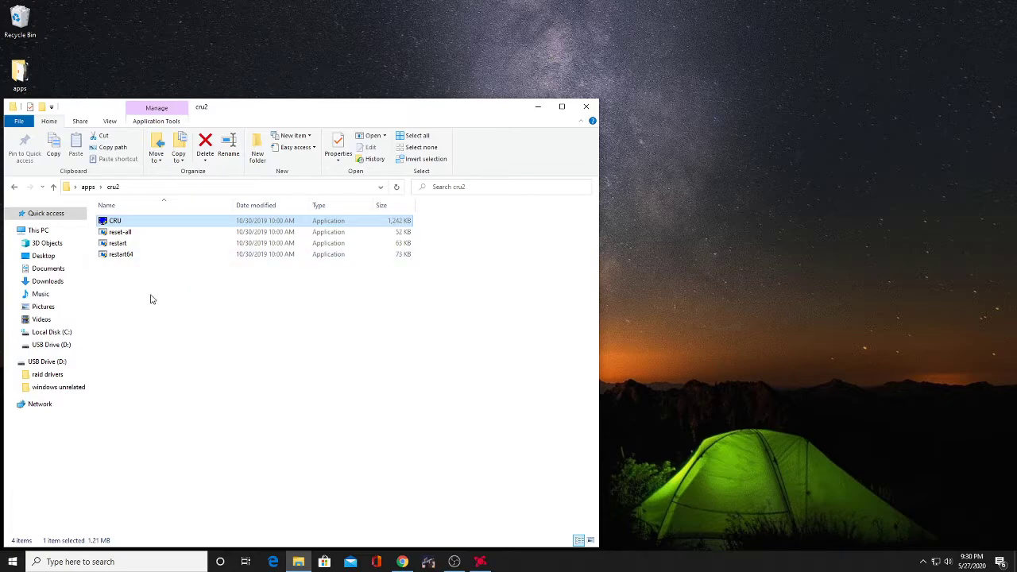
# - Close the cru2 folder window and restore OBS Studio from the taskbar
pyautogui.click(589, 107)
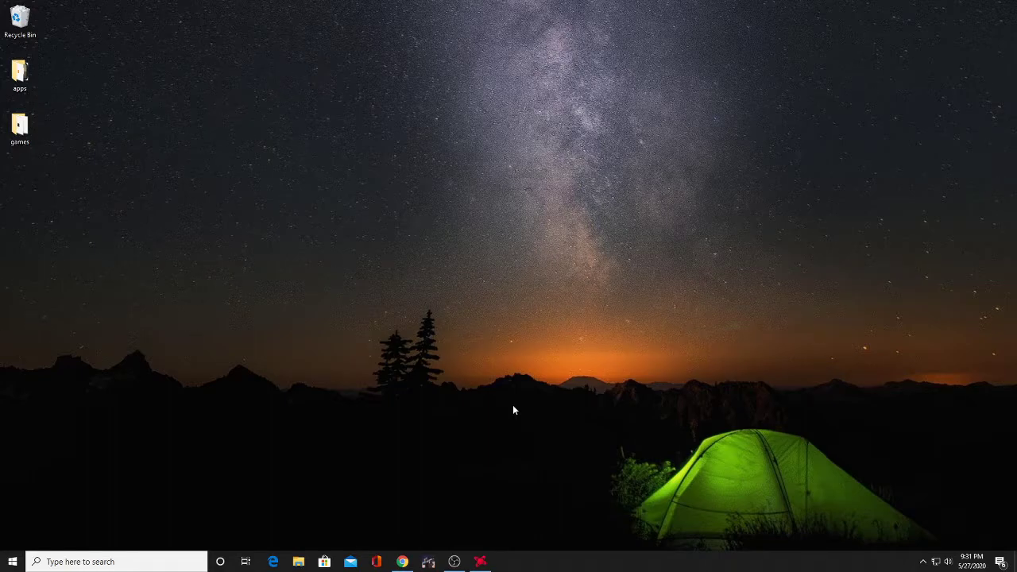
pyautogui.click(461, 563)
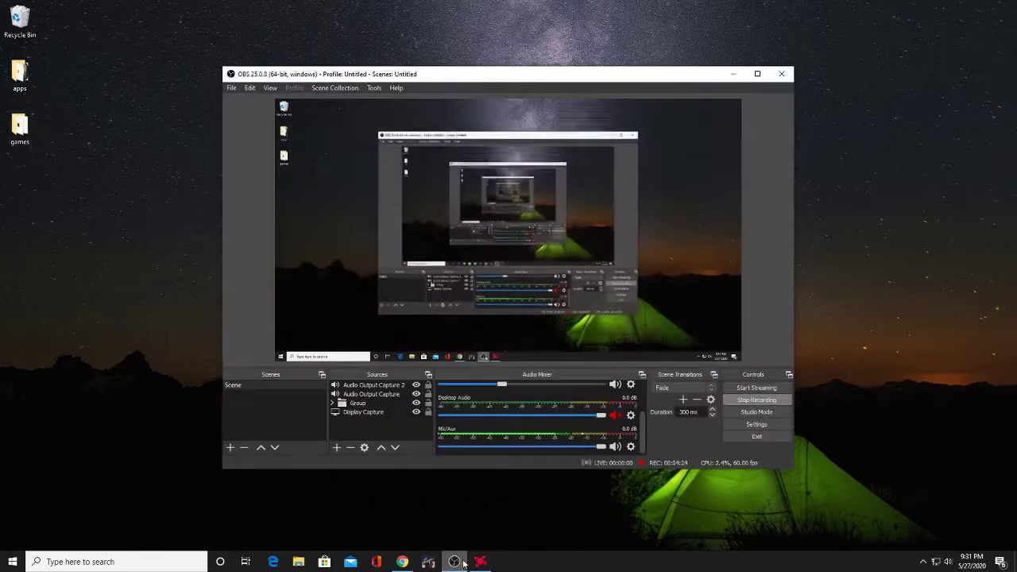